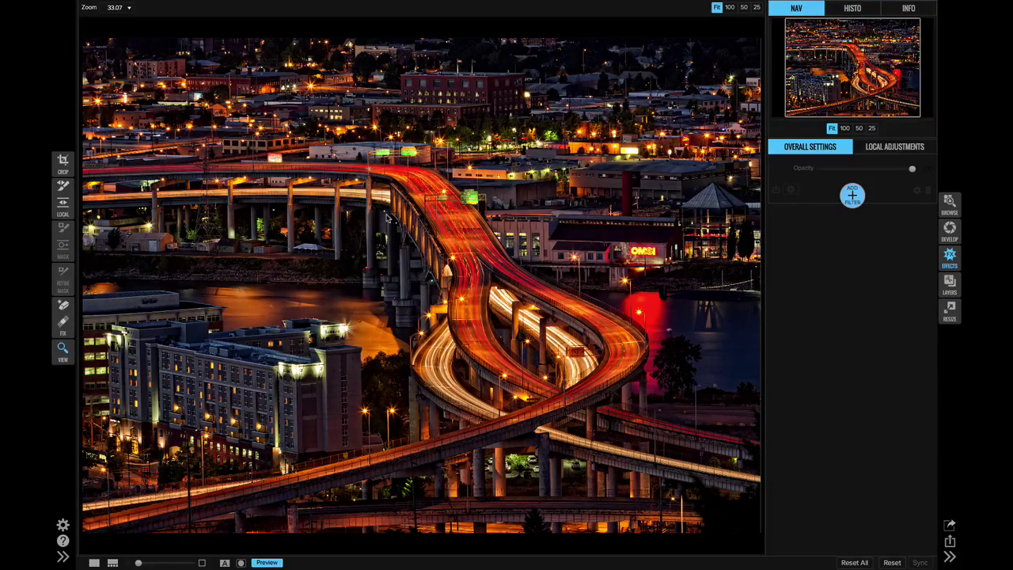
- Add a Lens Blur filter to the night interchange photo with an amount of 45 and blooming of 596
click(387, 216)
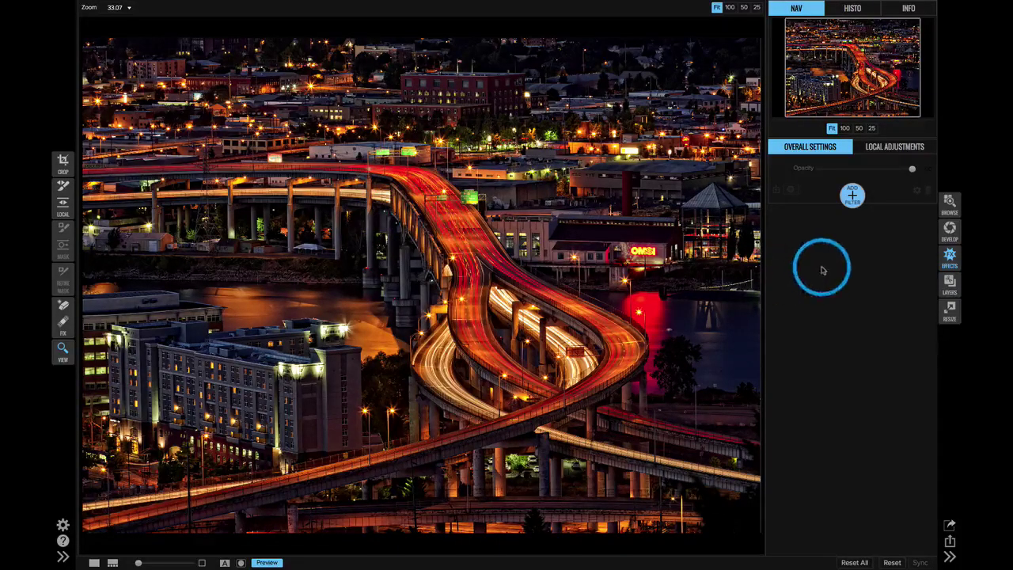
click(852, 194)
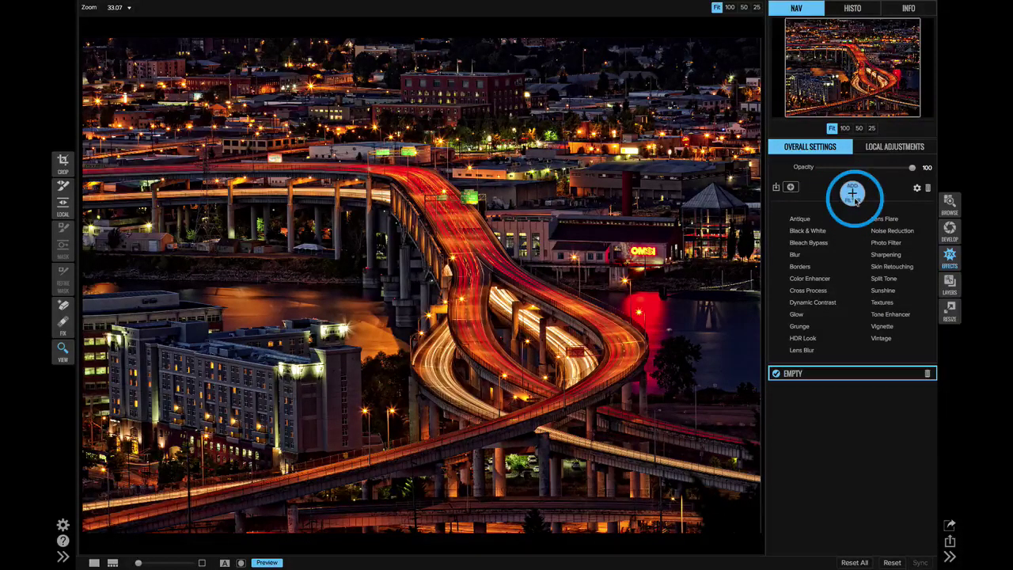
click(801, 349)
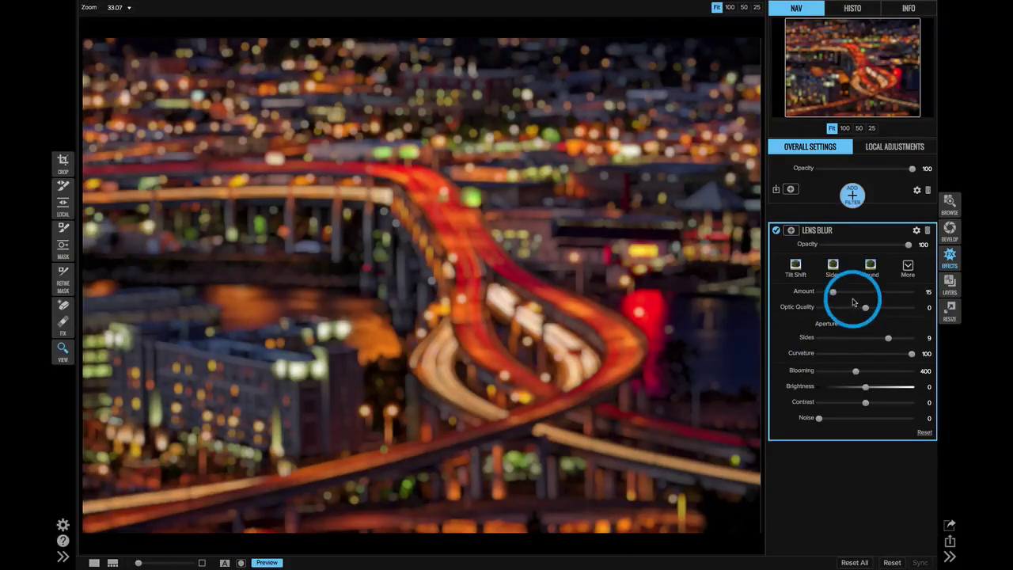
drag(832, 291, 861, 295)
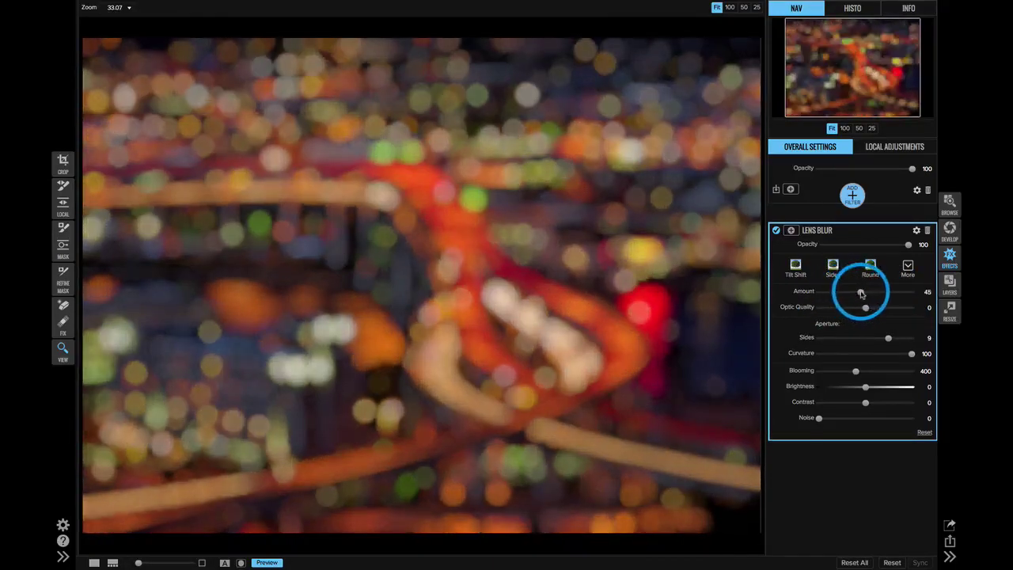
drag(855, 370, 874, 372)
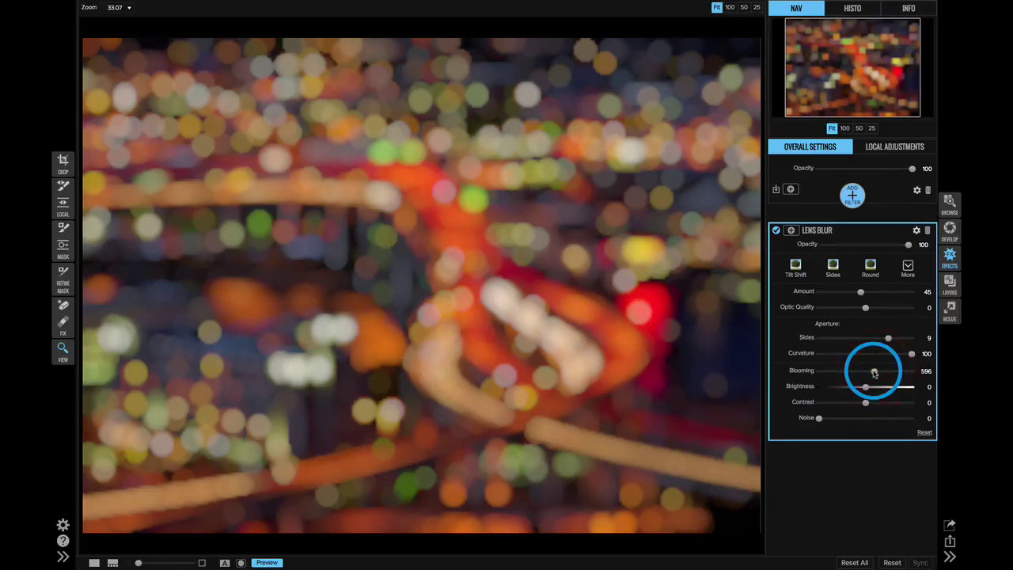
- Mask the Lens Blur with a slightly tilted Reflected Gradient that keeps the looping highway in focus, and reduce the blur amount
click(63, 246)
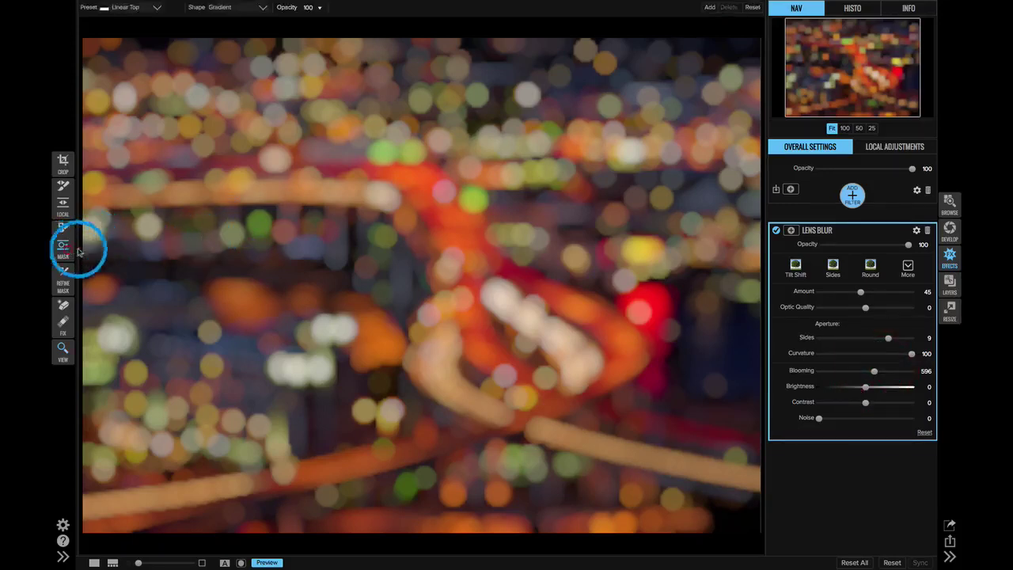
click(451, 273)
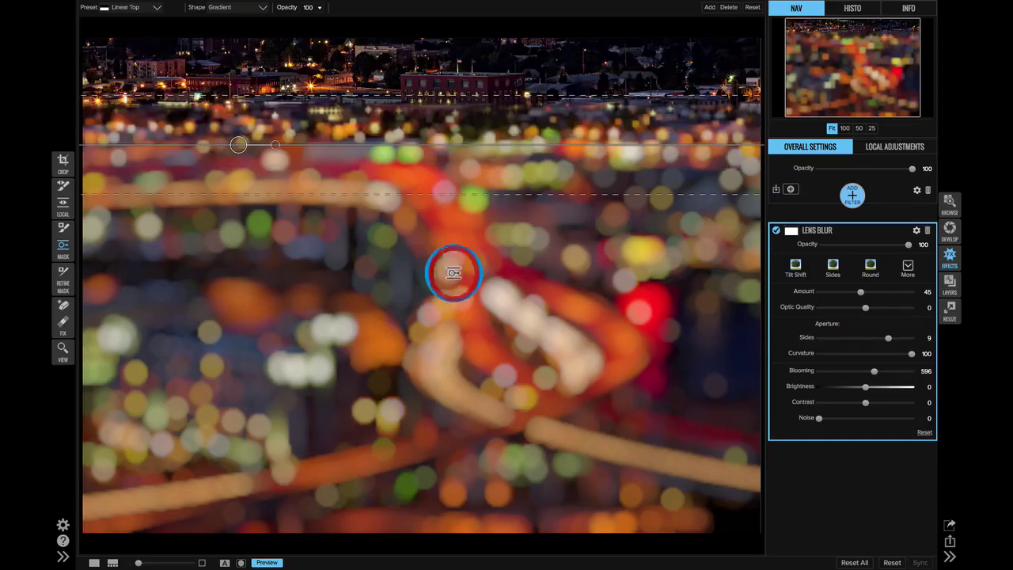
click(229, 8)
click(234, 36)
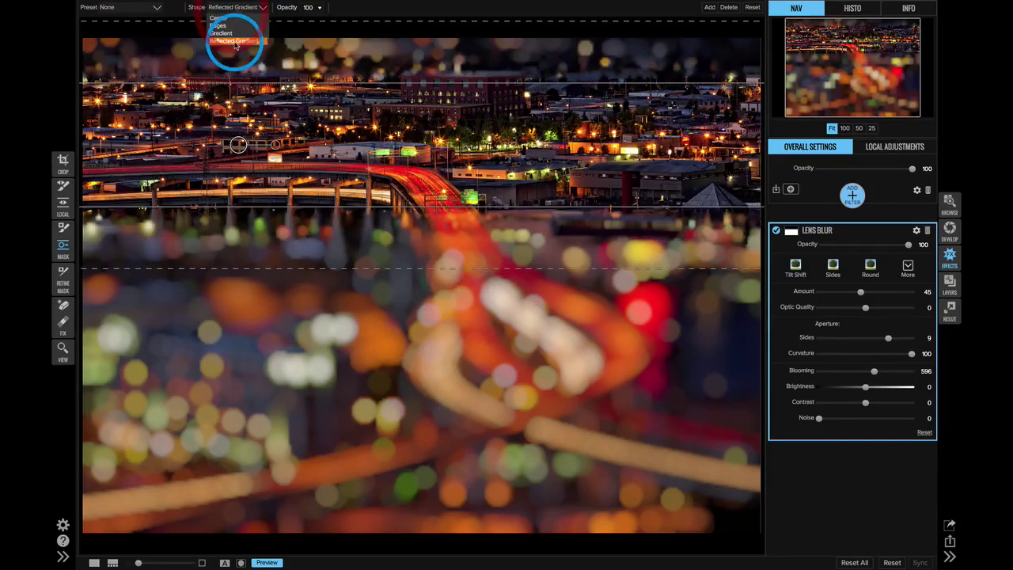
drag(253, 147, 443, 185)
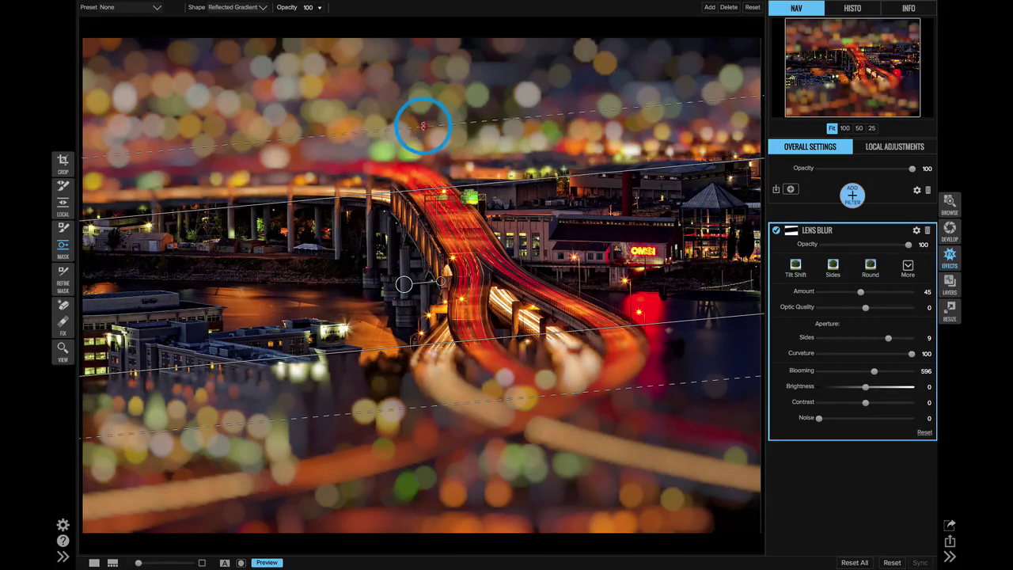
drag(452, 340, 465, 424)
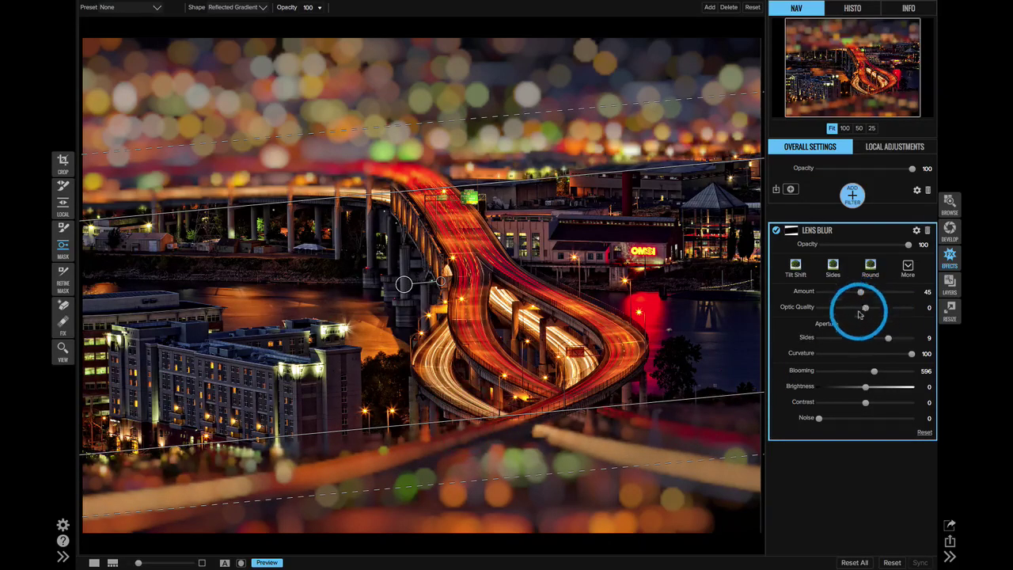
drag(861, 292, 830, 293)
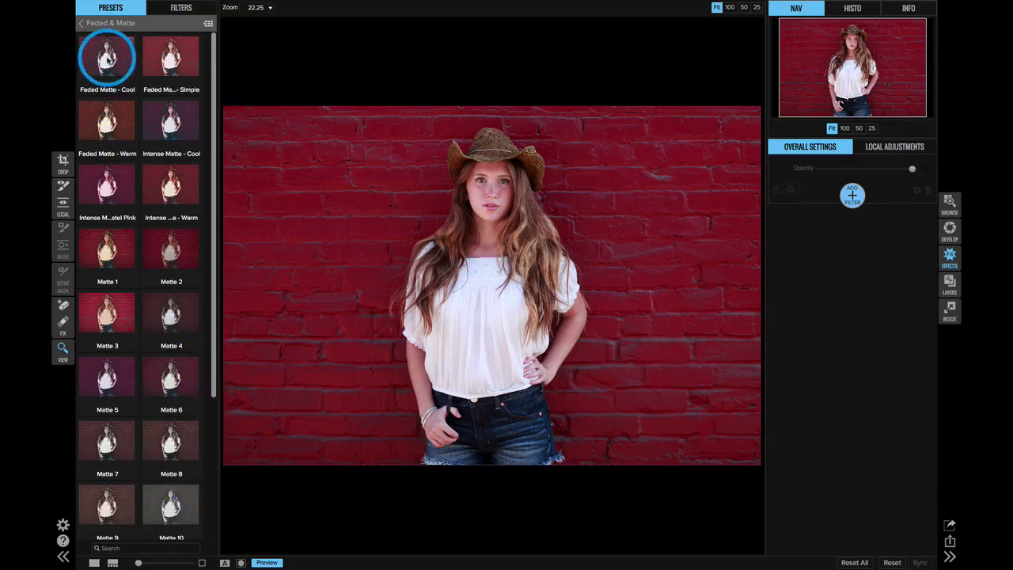
- Apply the Faded Matte - Cool preset to the portrait and set its Photo Filter to amount 32 and hue 55
click(107, 57)
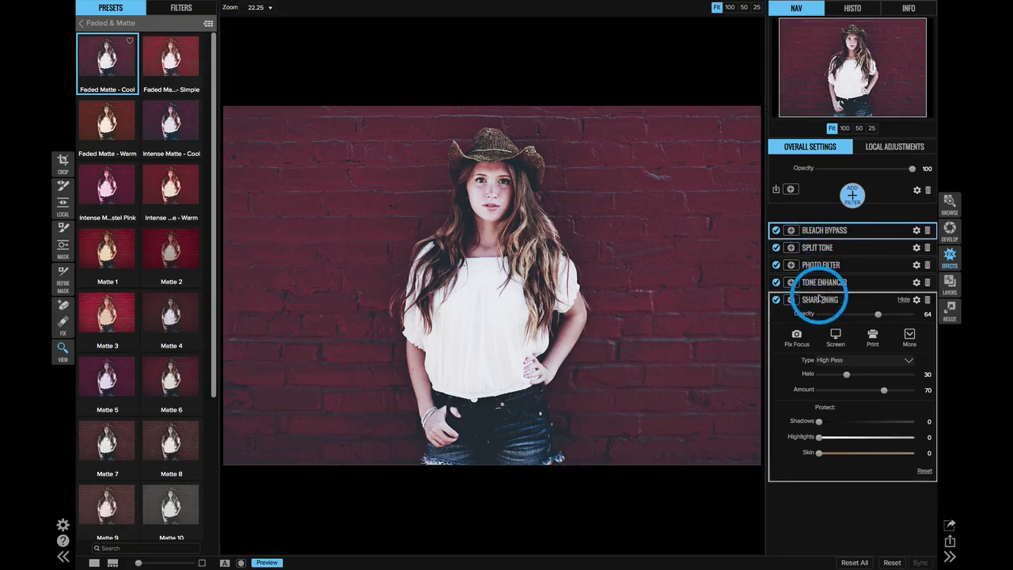
click(842, 268)
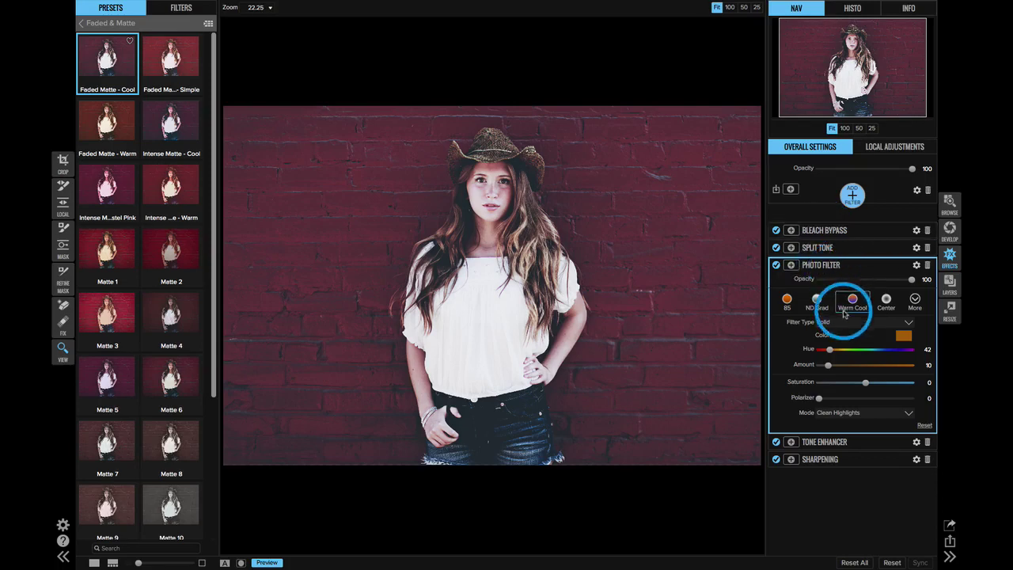
drag(829, 368, 848, 366)
drag(830, 349, 831, 354)
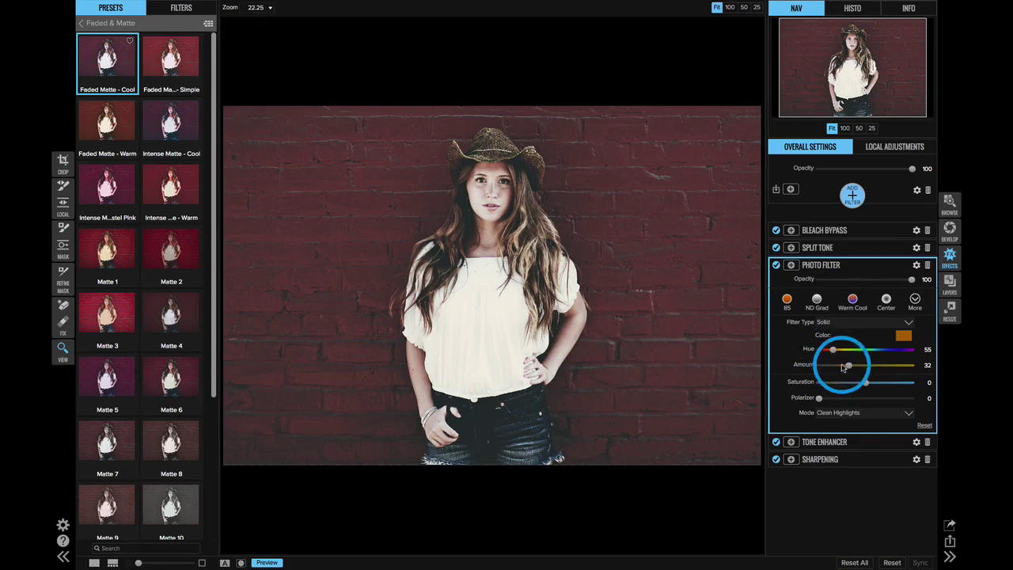
- Add a Vignette filter above the preset's filters using the Big Softy style, and set its brightness to -80
click(859, 231)
click(853, 196)
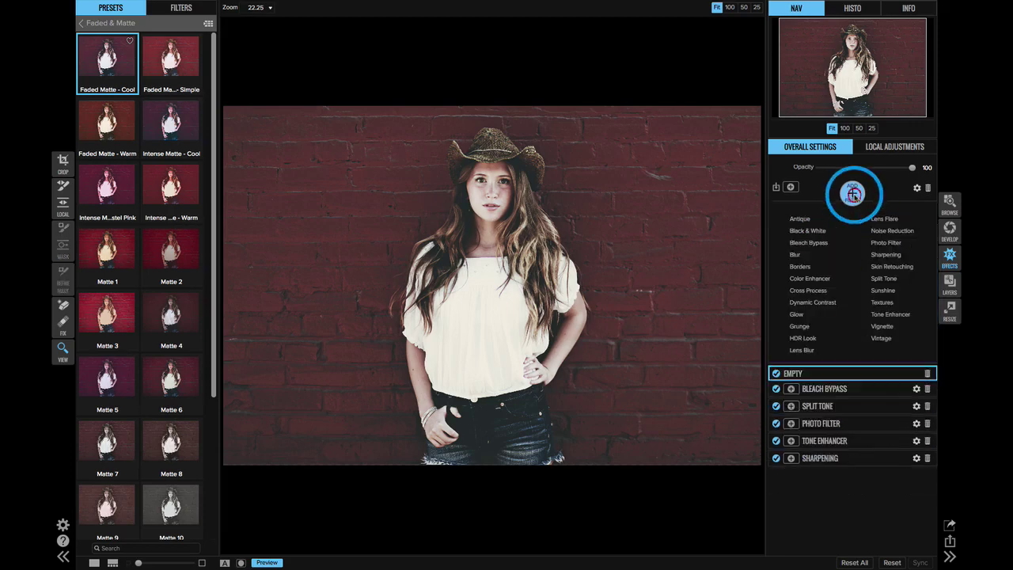
click(882, 327)
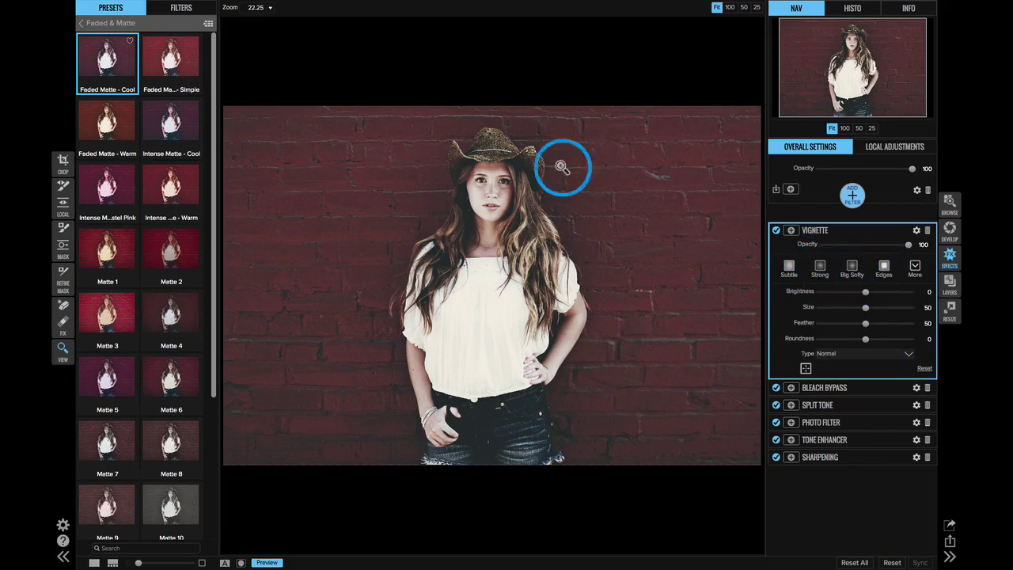
click(174, 8)
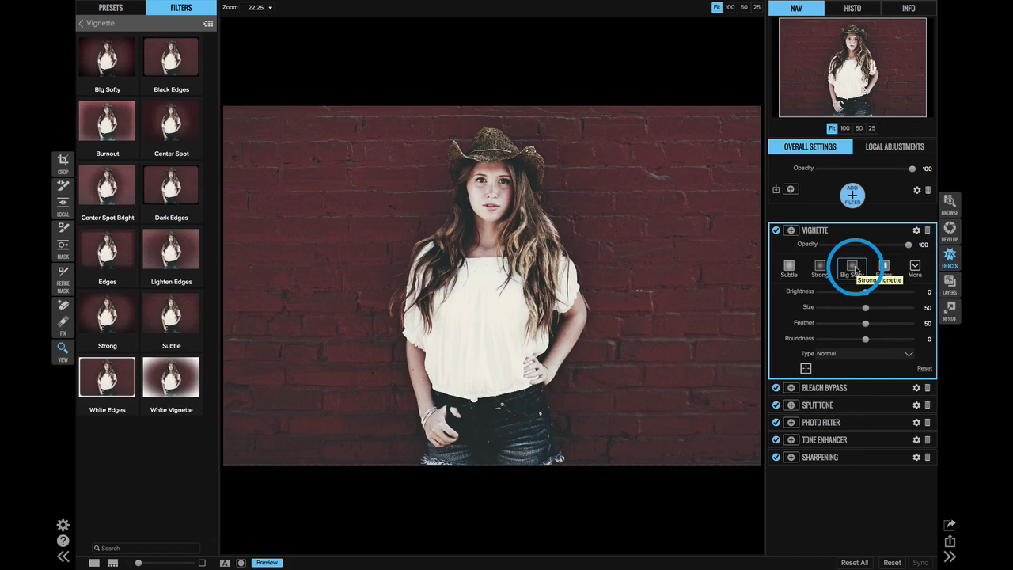
click(853, 268)
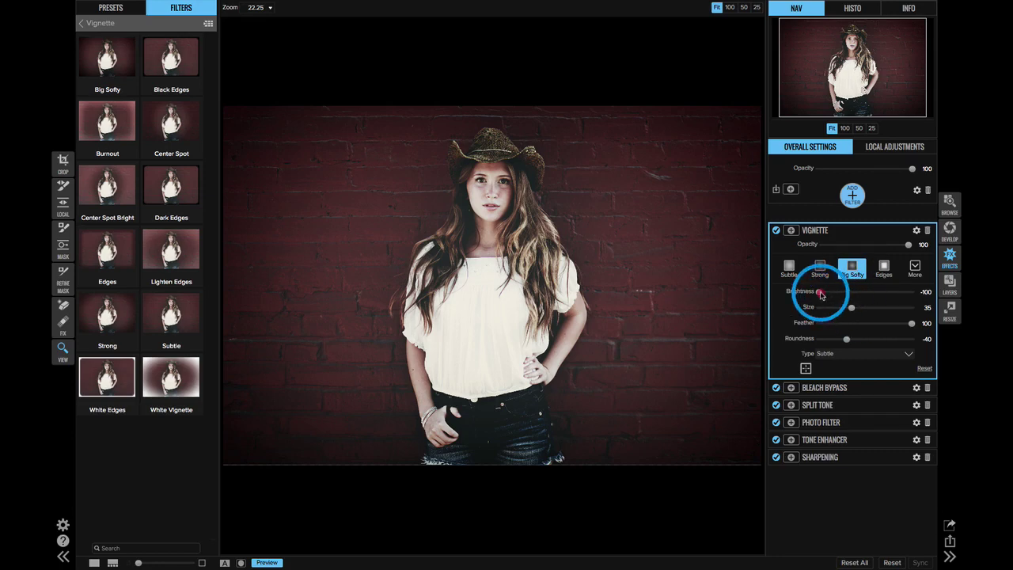
drag(821, 294, 828, 293)
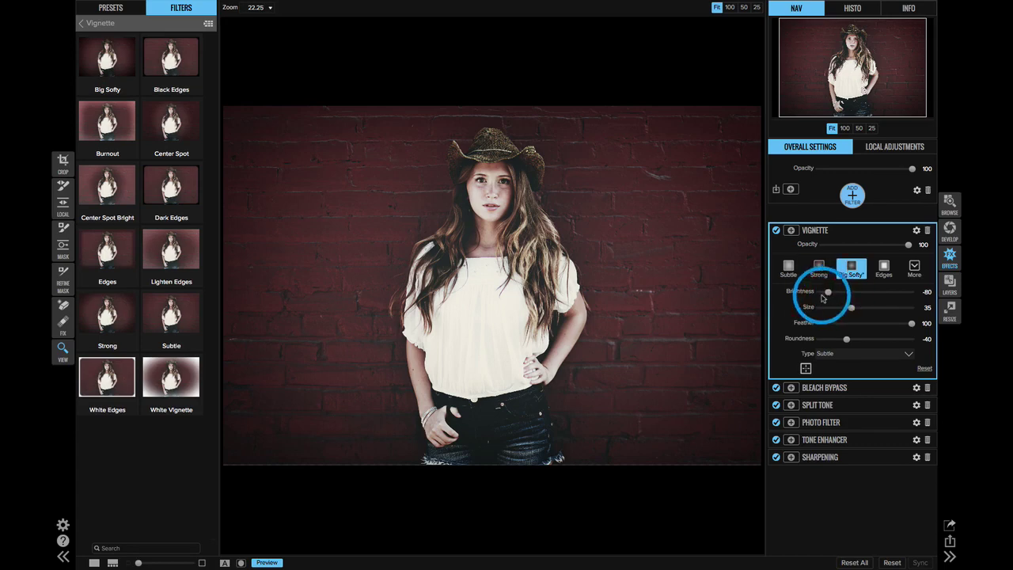
- Save the vignette settings as a new style named My Big Softy and select it among the Vignette styles
click(914, 273)
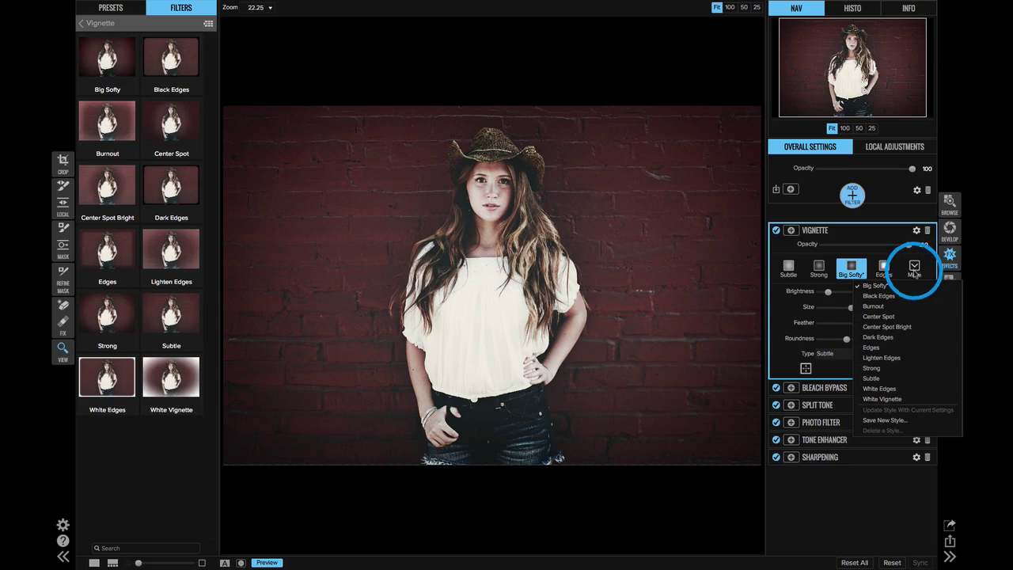
click(920, 422)
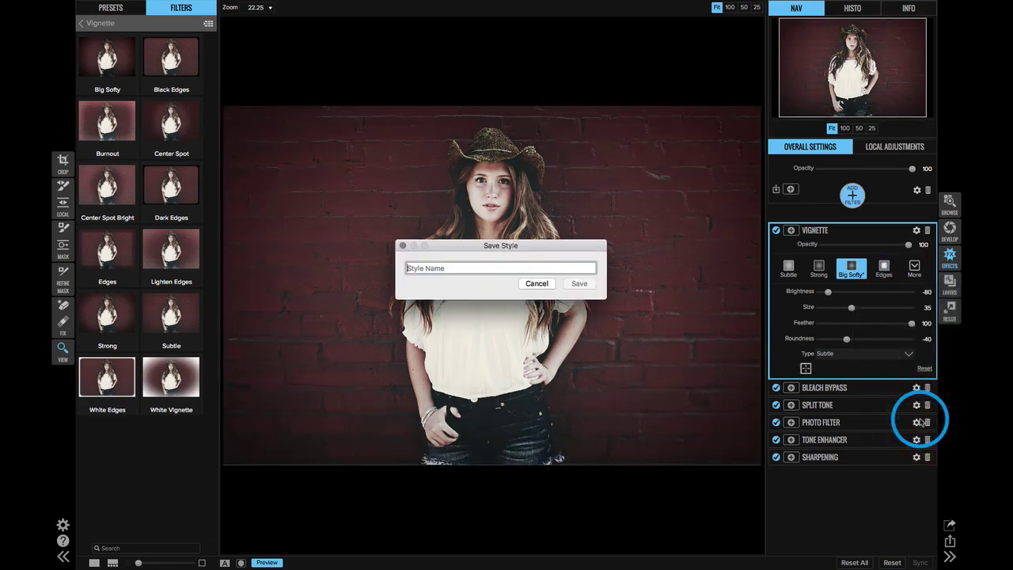
text(My Big Softy)
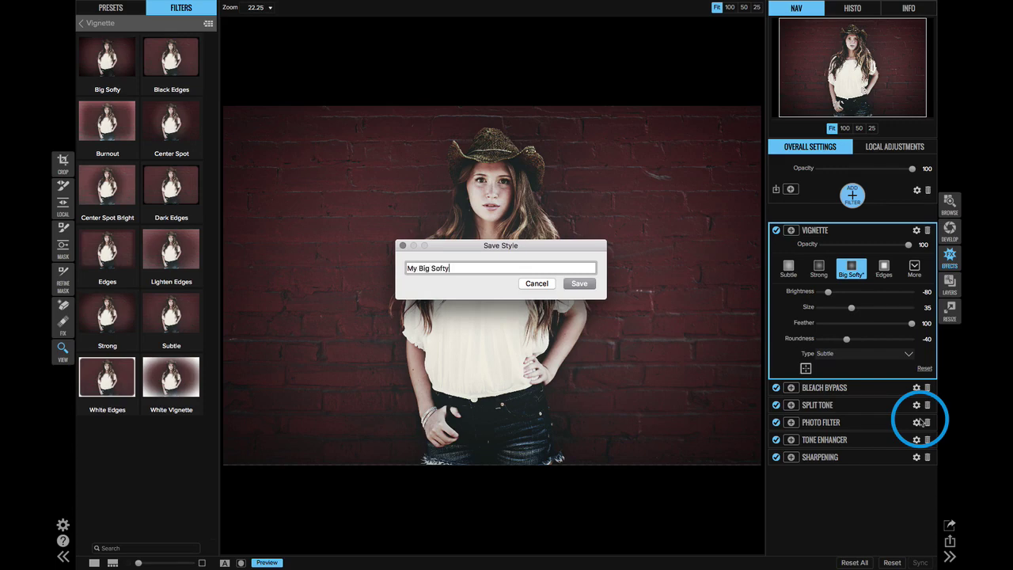
key(Return)
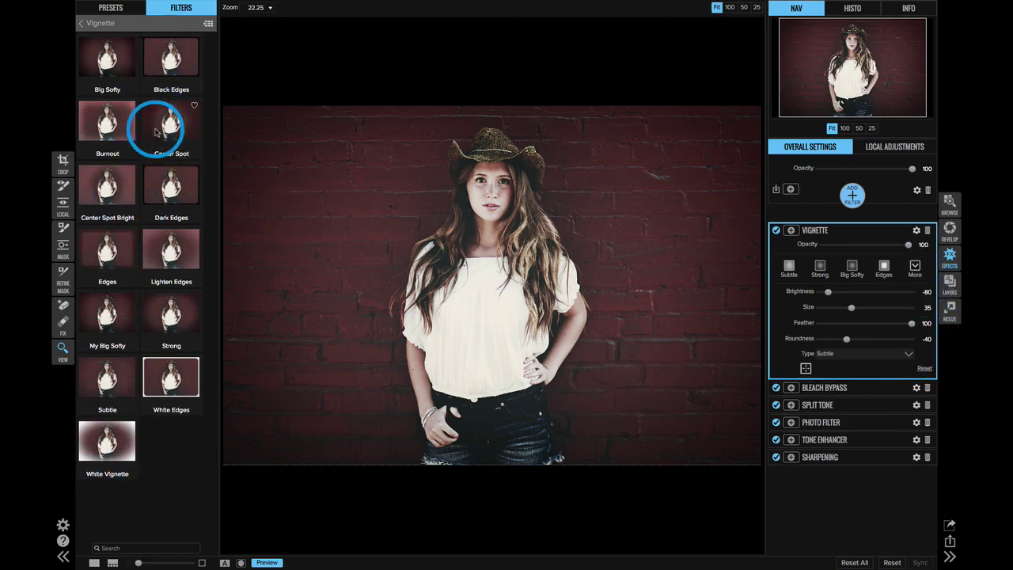
click(109, 315)
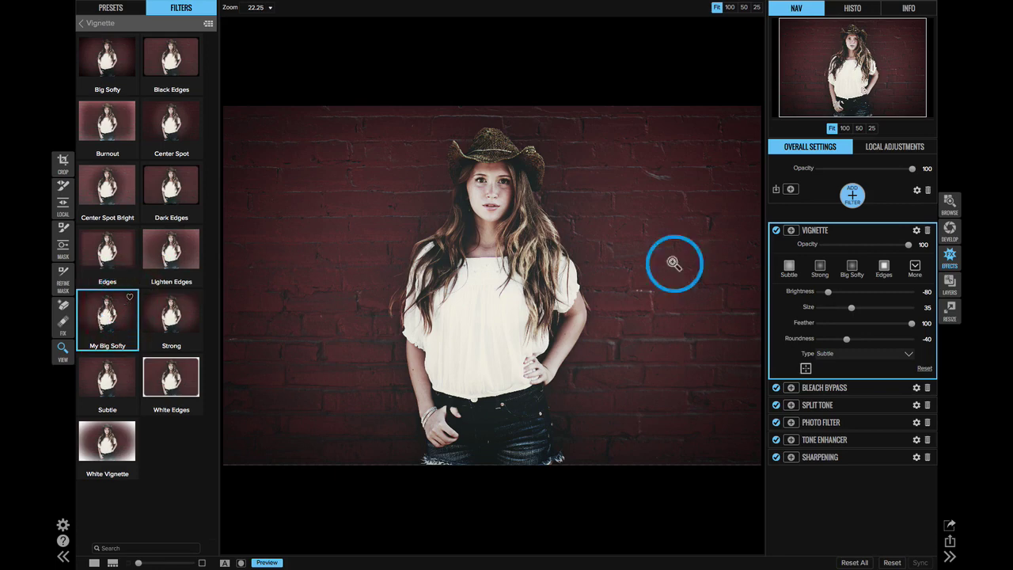
click(916, 271)
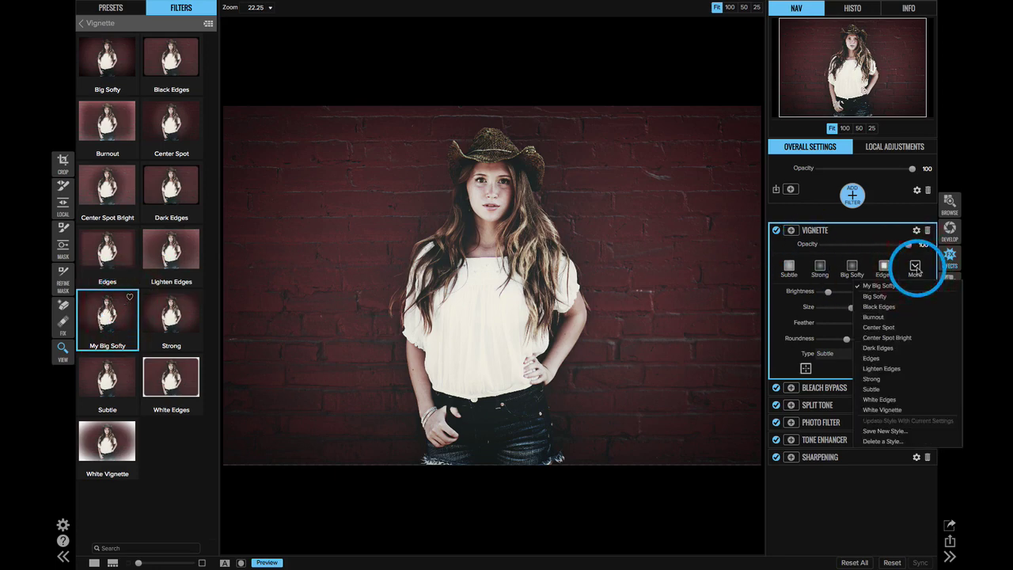
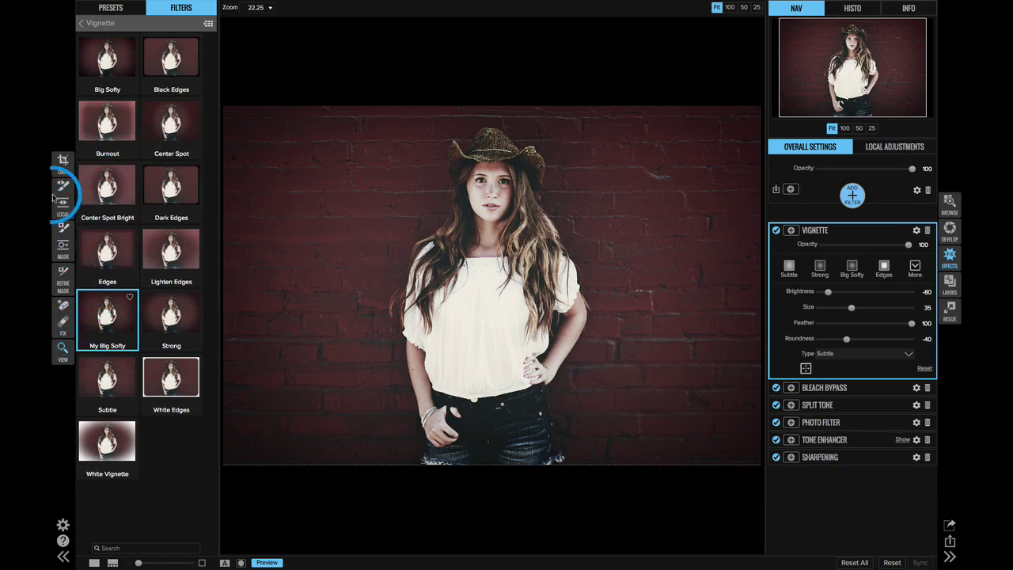
- Crop the portrait to a 1x1 (Square) ratio centred on the woman
click(63, 162)
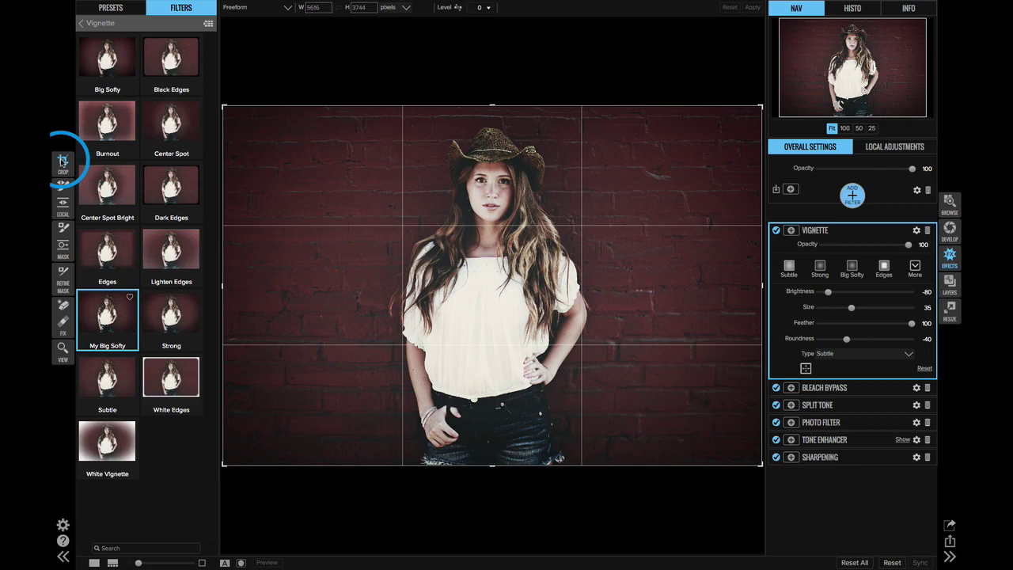
click(252, 8)
click(246, 40)
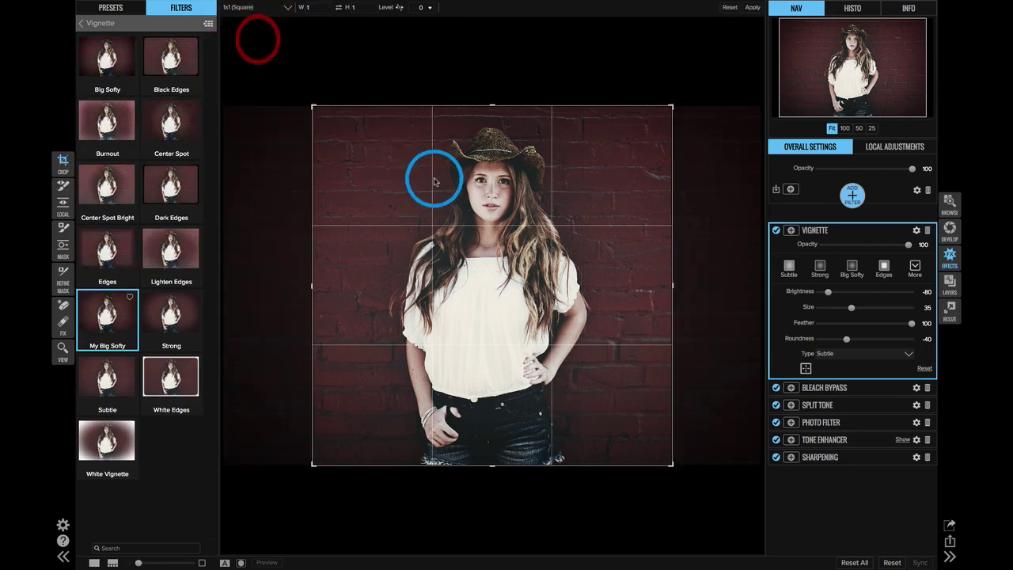
click(751, 8)
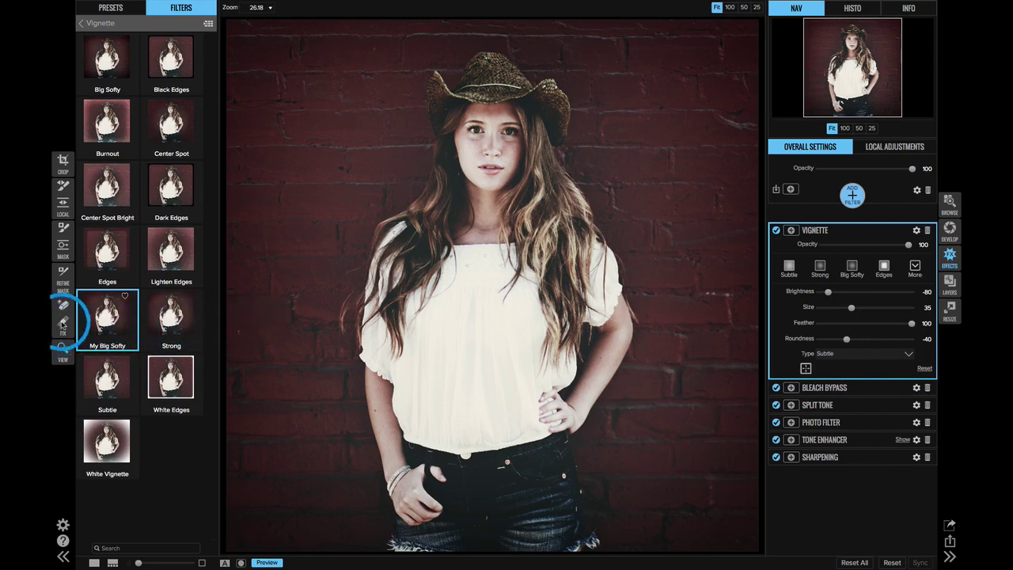
- Retouch small spots beside the woman's face and on the brick wall next to her arm with a size 90 brush
click(63, 321)
key(bracketleft)
click(458, 174)
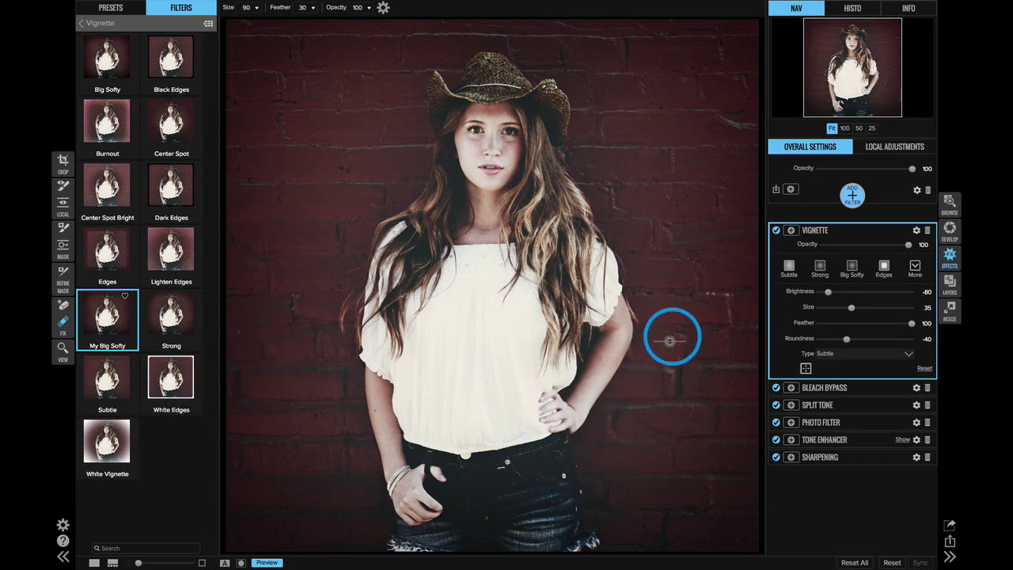
drag(703, 294, 724, 294)
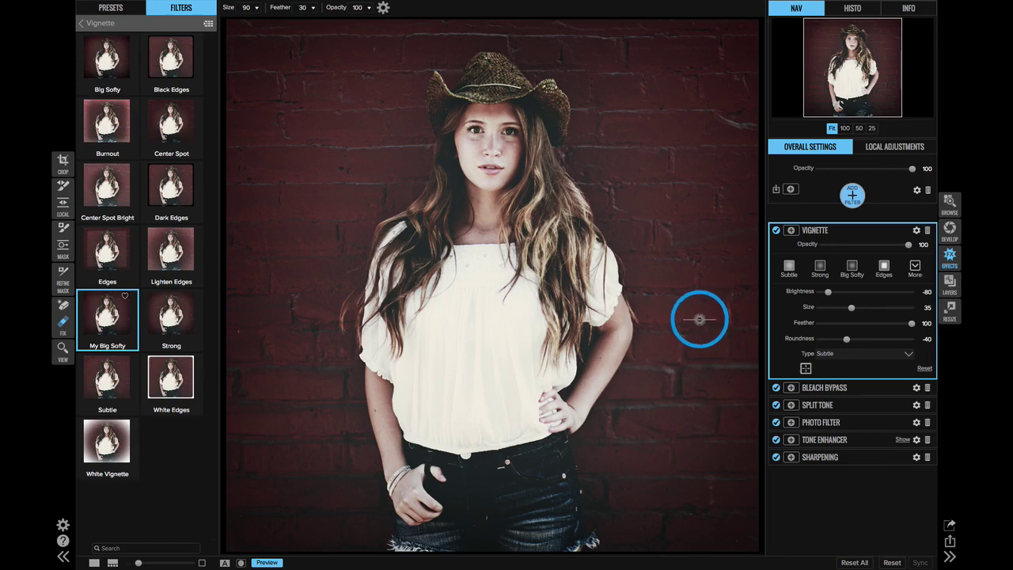
- Mask the -1 exposure local adjustment with a vertical Reflected Gradient, widening its clear band around the woman so only the side walls darken
click(884, 150)
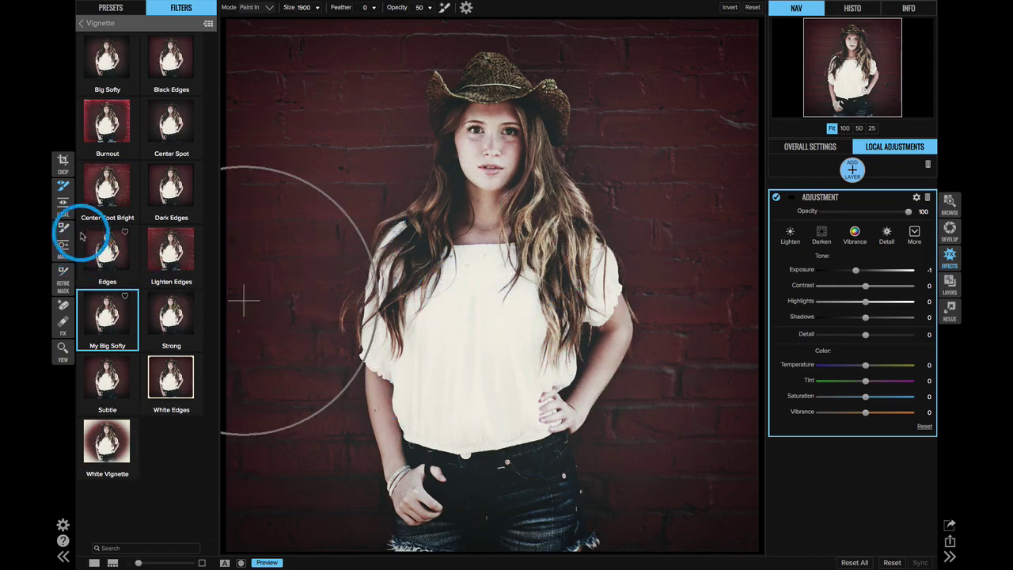
click(68, 203)
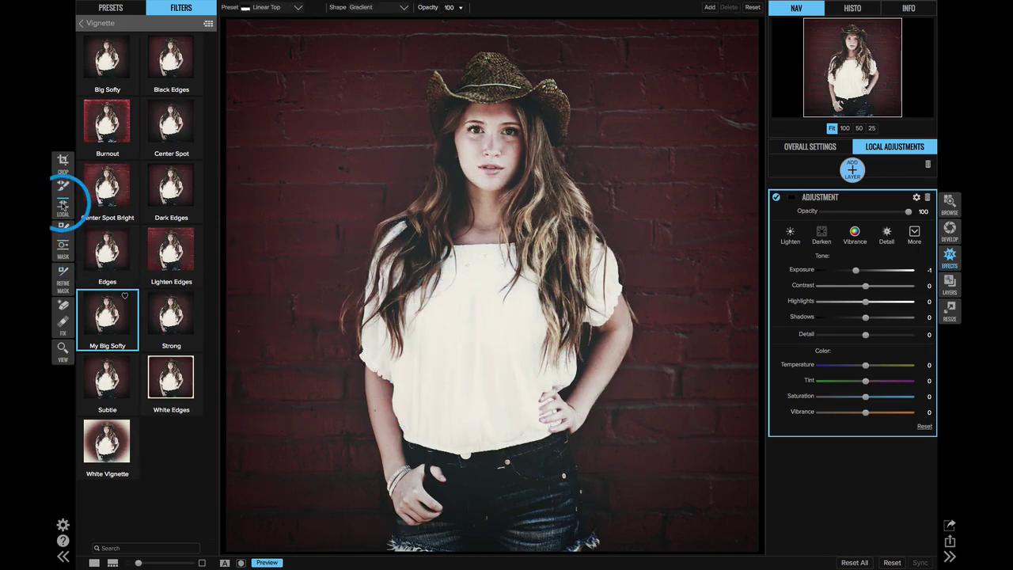
click(392, 8)
click(392, 33)
drag(488, 319, 488, 388)
drag(557, 267, 622, 278)
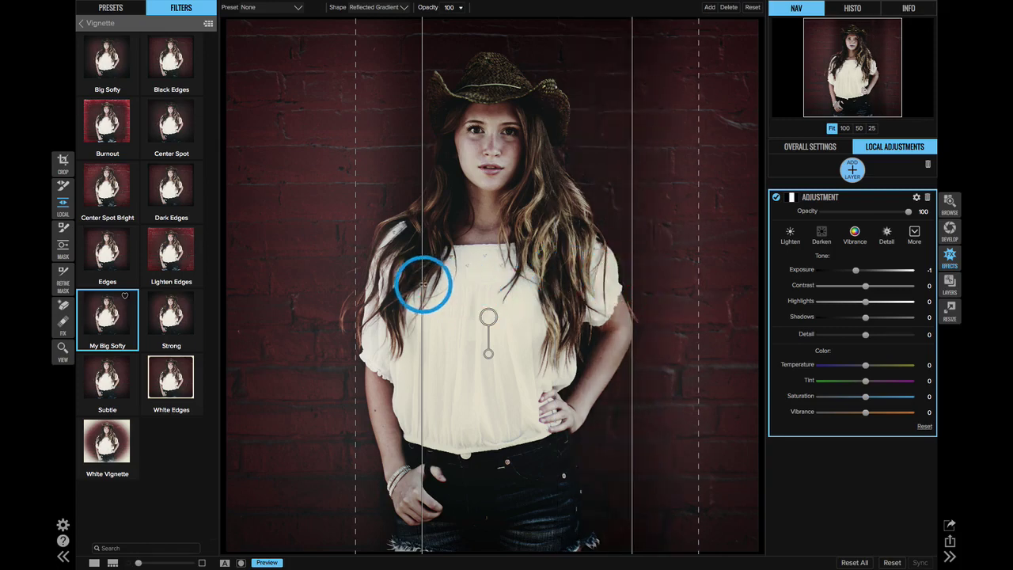
drag(423, 280, 353, 283)
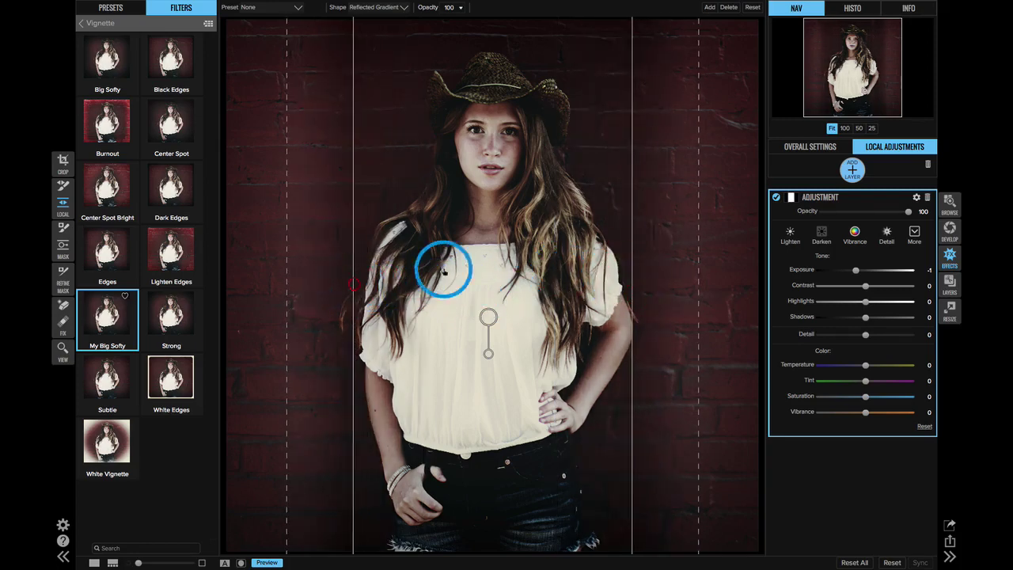
- Invert the Reflected Gradient mask, fit its solid lines closely around the woman and widen its dashed feather lines on both sides
drag(631, 238, 638, 242)
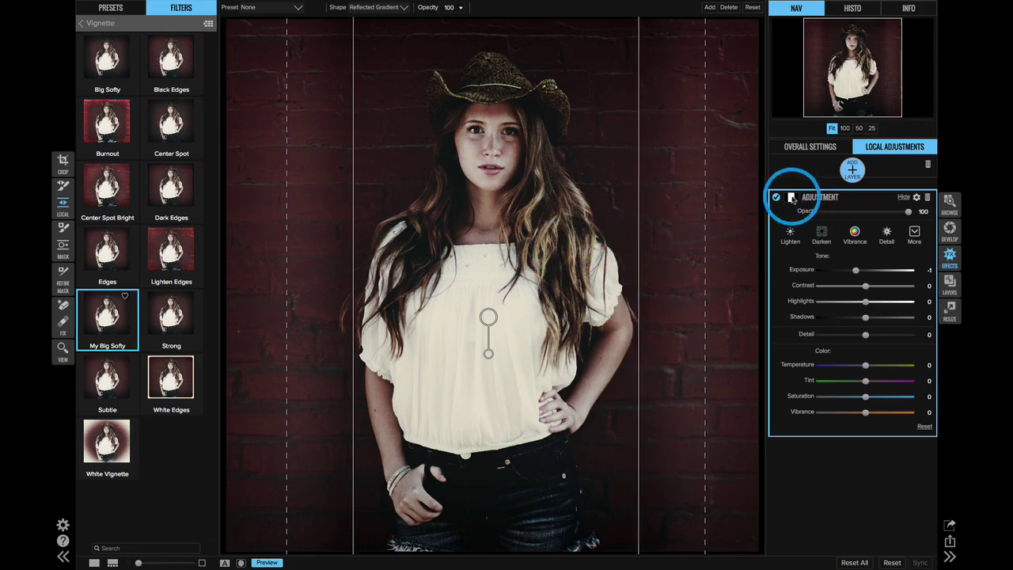
click(791, 197)
click(844, 247)
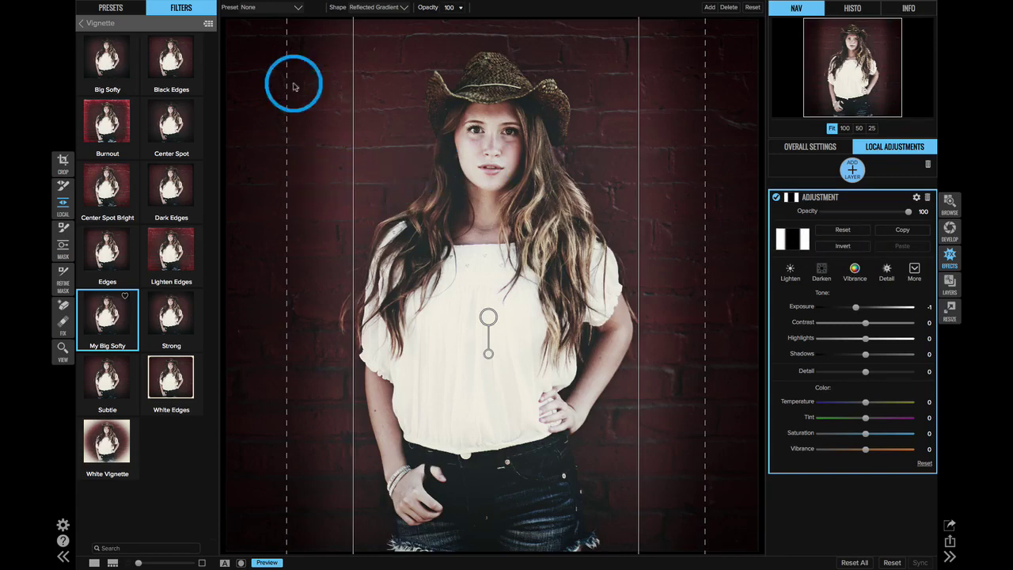
drag(355, 277, 359, 278)
drag(641, 293, 636, 292)
drag(702, 277, 708, 274)
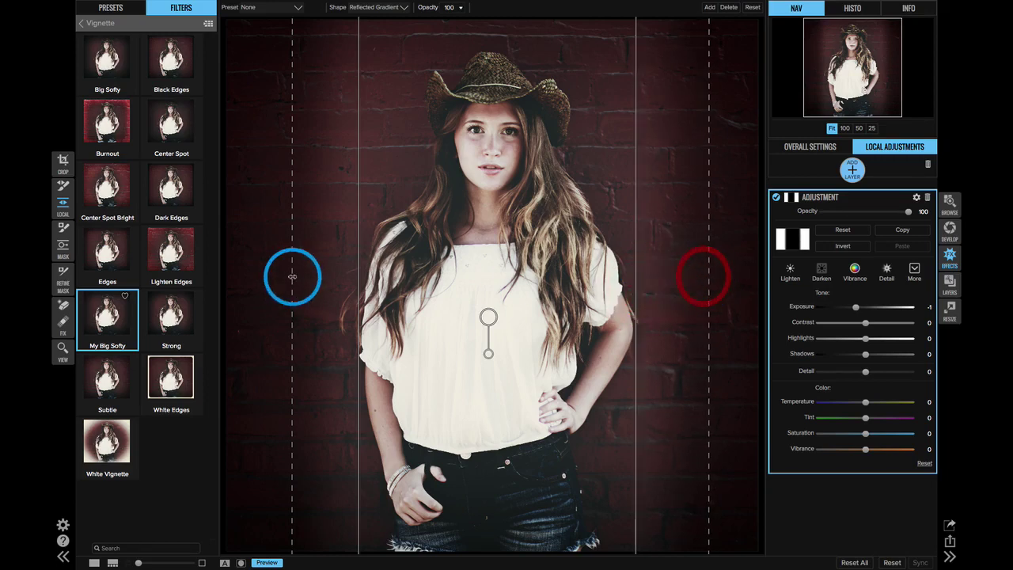
drag(292, 272, 282, 272)
- Set the local adjustment's exposure to -0.15 and its saturation to -15
mouse_move(855, 307)
mouse_down()
mouse_move(836, 305)
mouse_move(894, 306)
mouse_move(864, 309)
mouse_up()
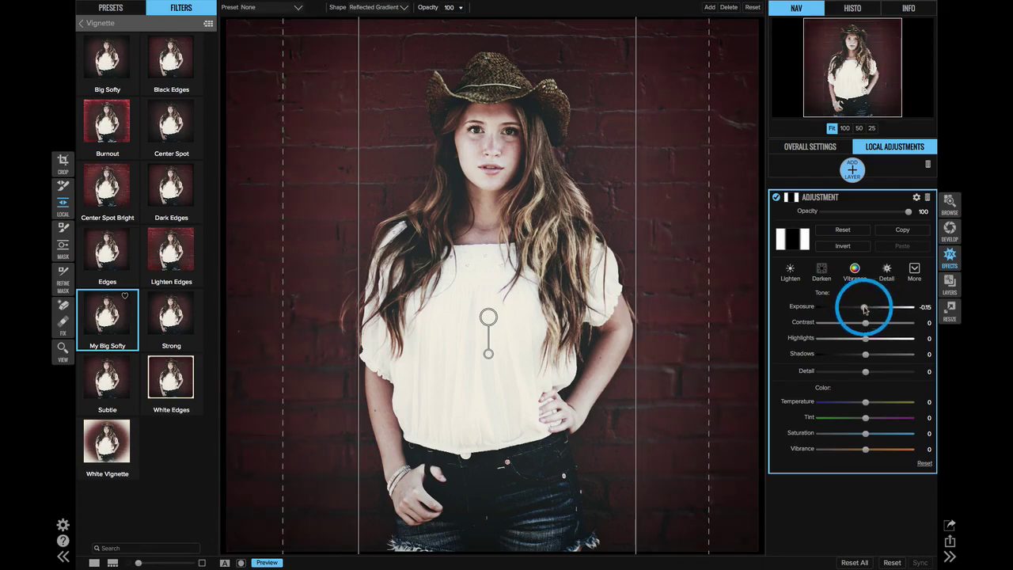
drag(865, 433, 849, 433)
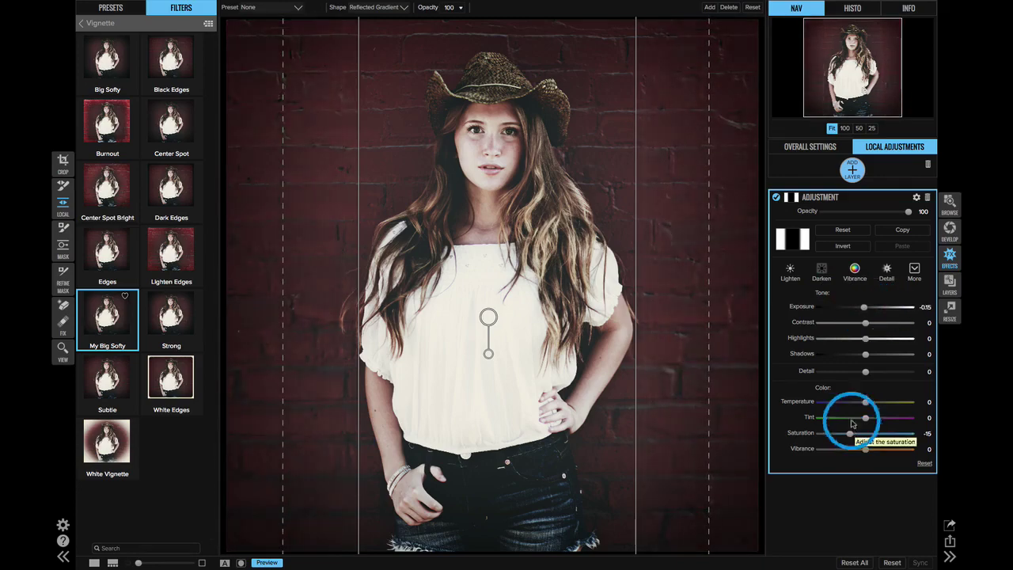
- Review the Split Tone filter in the overall settings and set the Photo Filter's hue to 44
click(804, 148)
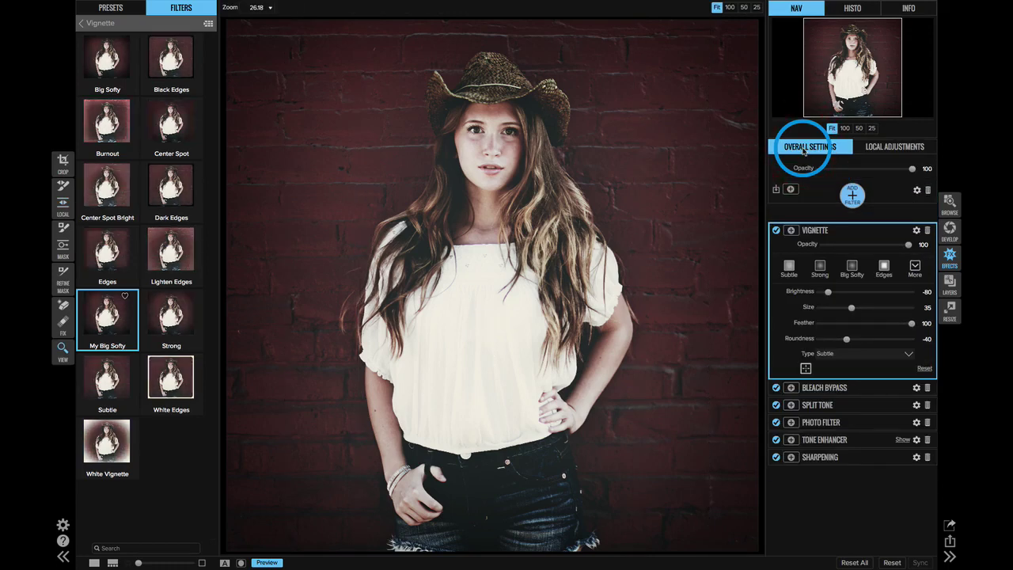
click(860, 405)
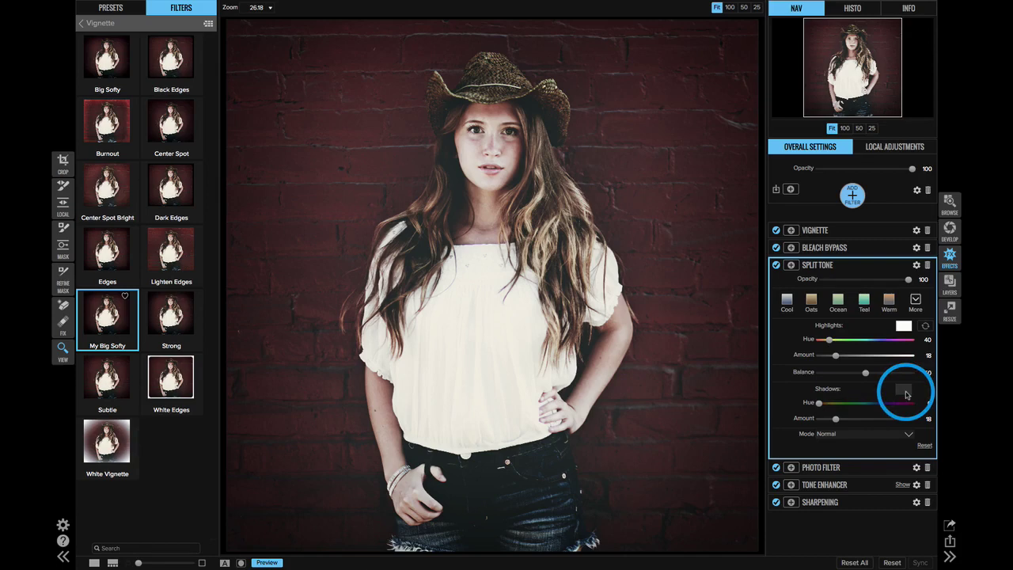
click(890, 468)
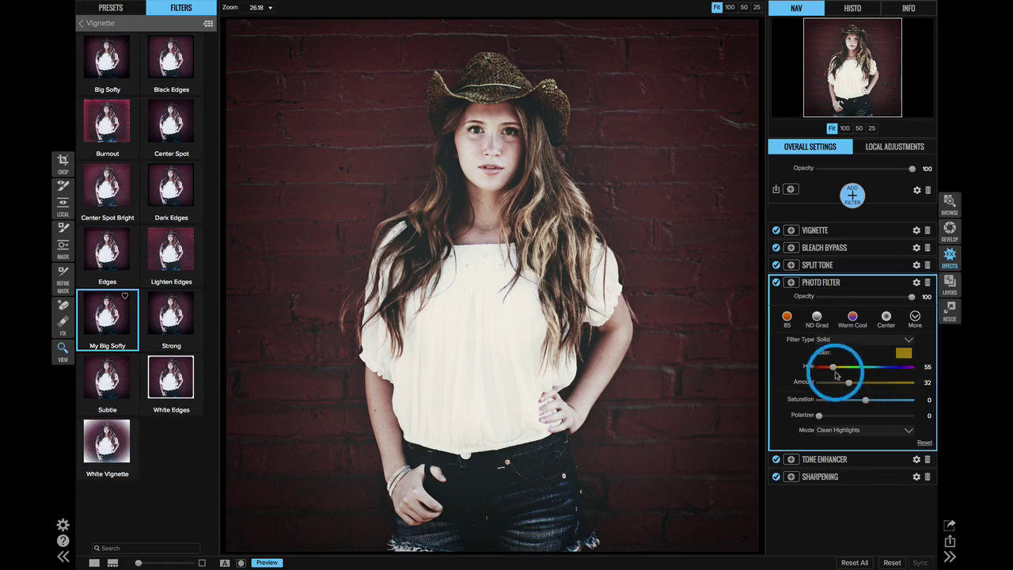
mouse_move(833, 369)
mouse_down()
mouse_move(844, 369)
mouse_move(830, 370)
mouse_up()
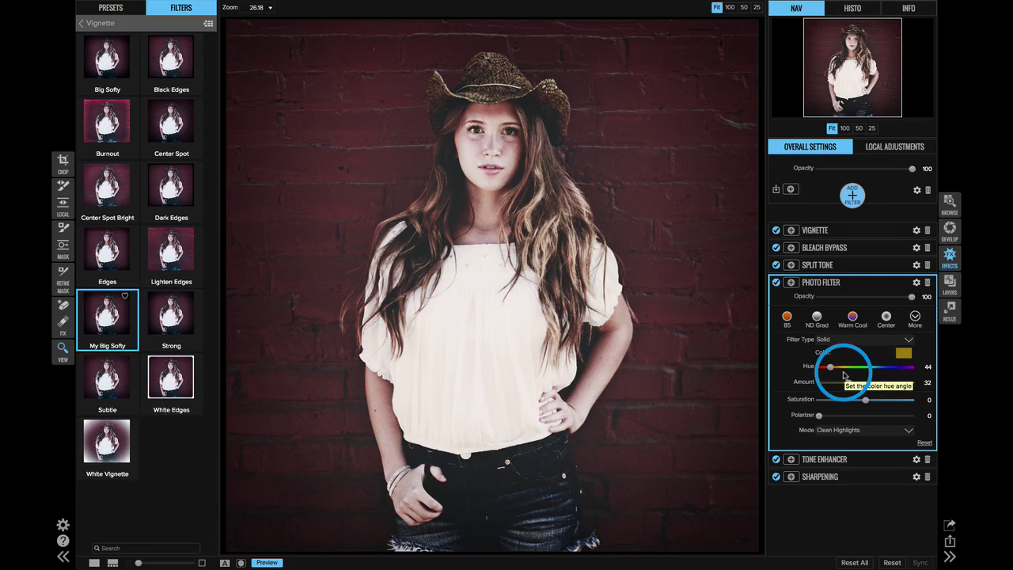
- Add a Borders filter with the White Square border and colorize it with a dark blue sampled from the woman's jeans, hue fill 252
click(851, 195)
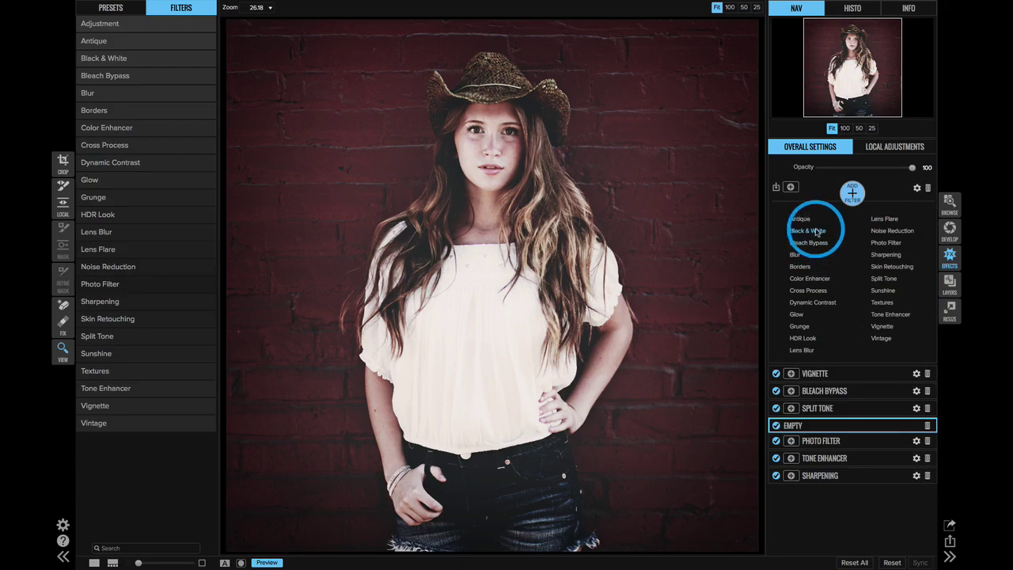
click(799, 267)
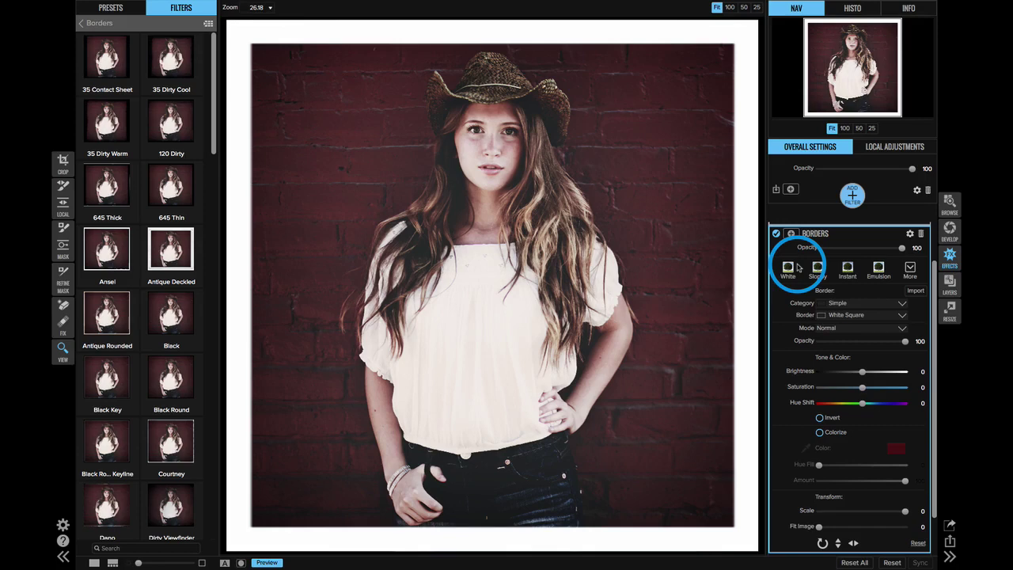
scroll(847, 440, down, 1)
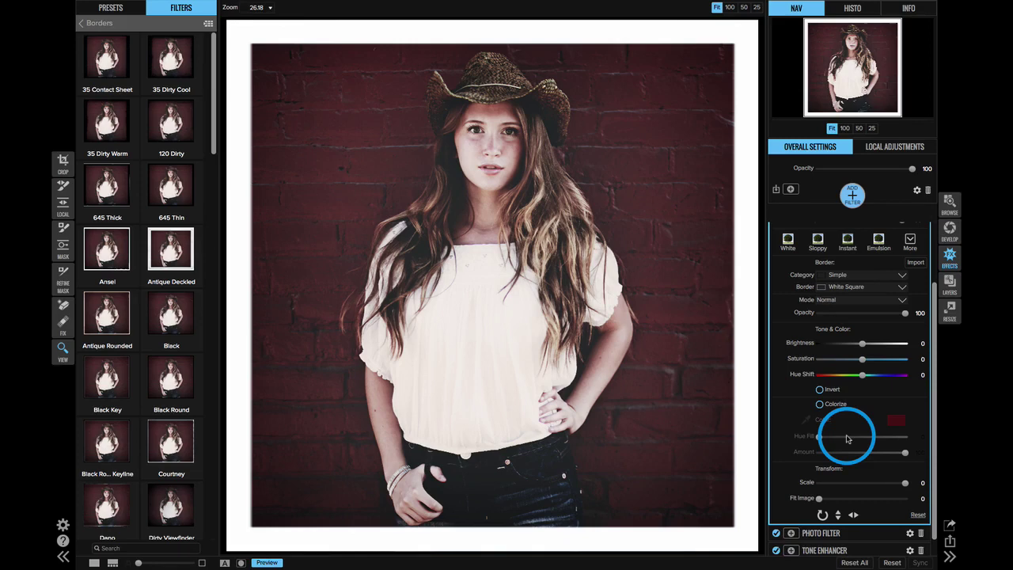
click(819, 405)
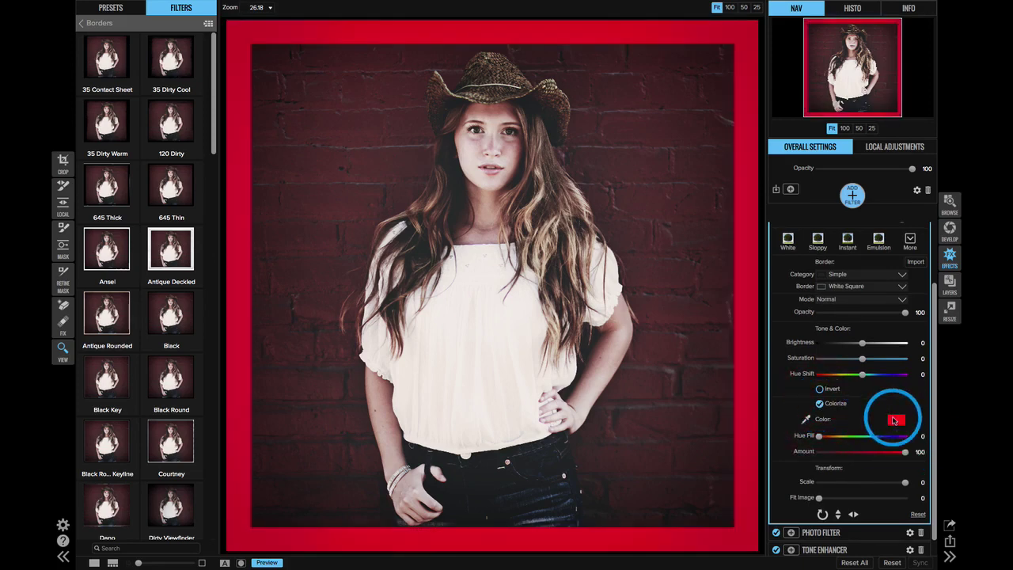
drag(820, 440, 547, 515)
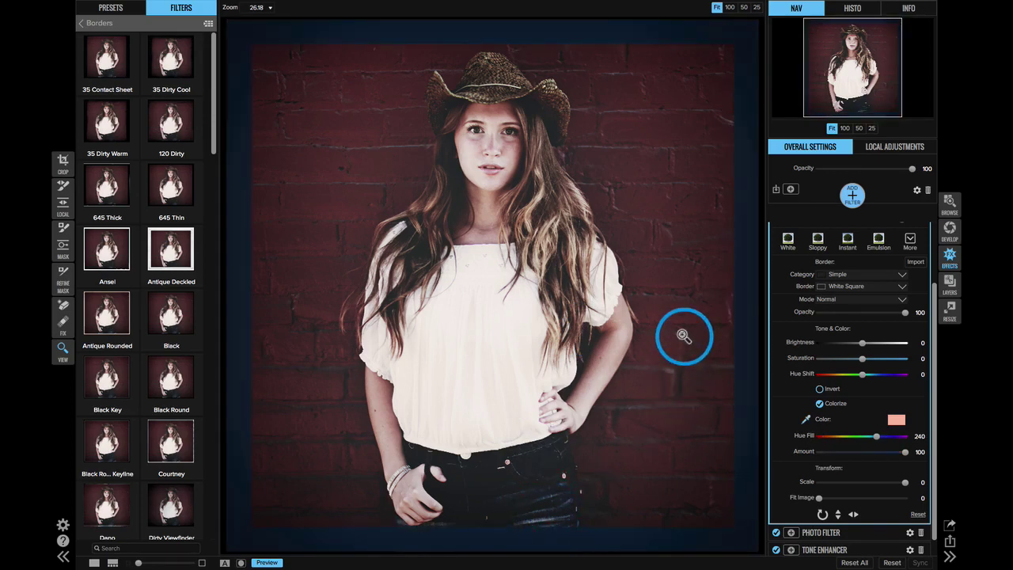
drag(804, 418, 578, 412)
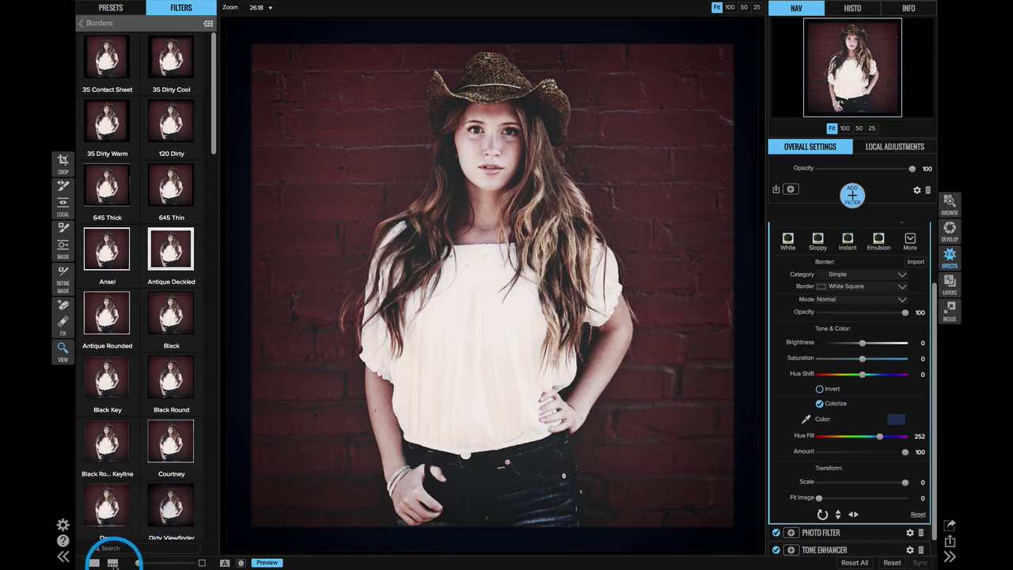
- Sync the edited portrait's settings to all filmstrip photos from _MG_1419.JPG through _MG_1446.JPG and shrink the filmstrip to compare them
click(112, 563)
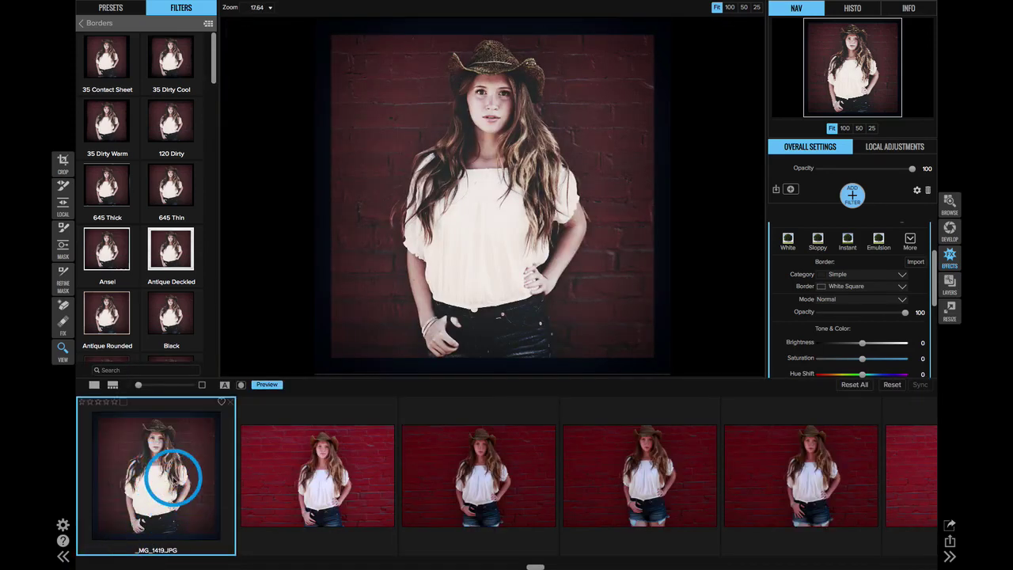
scroll(563, 496, right, 10)
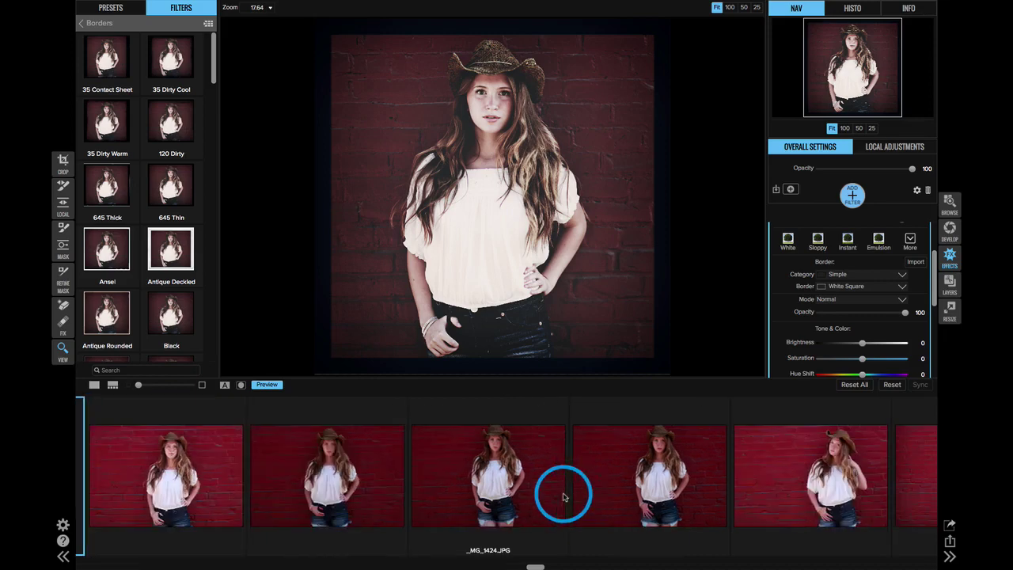
scroll(564, 496, right, 10)
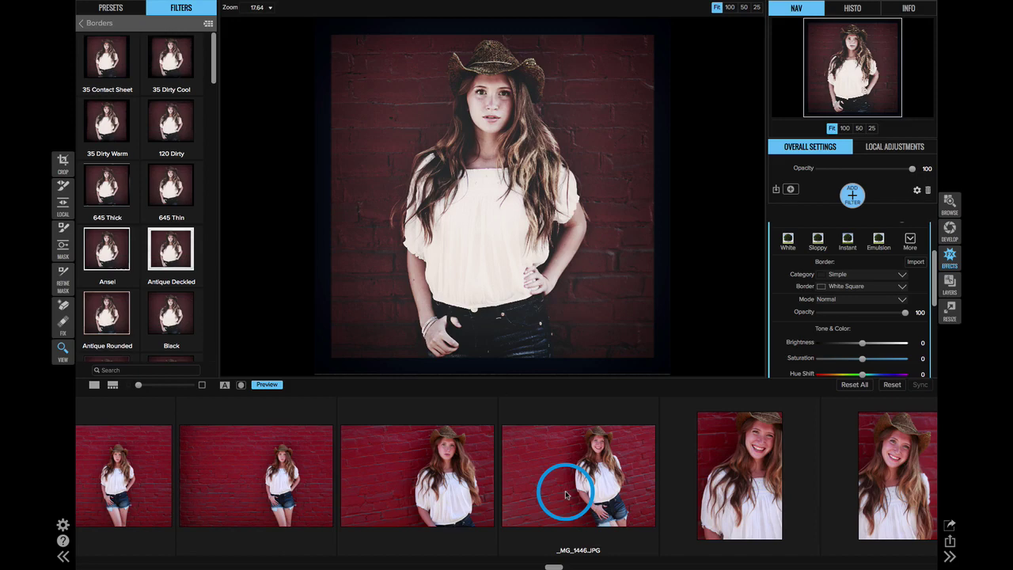
shift+click(565, 495)
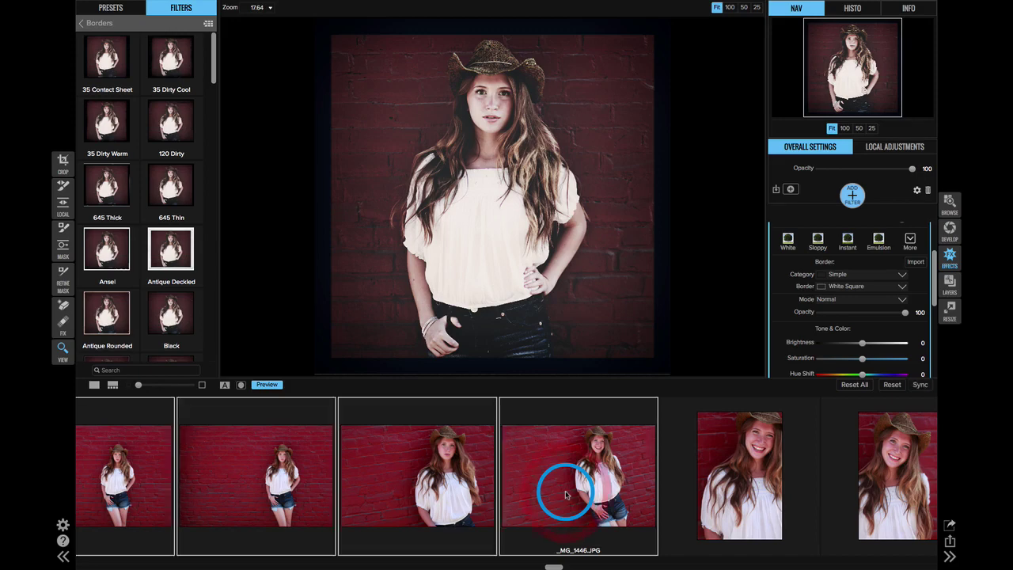
click(921, 385)
click(625, 481)
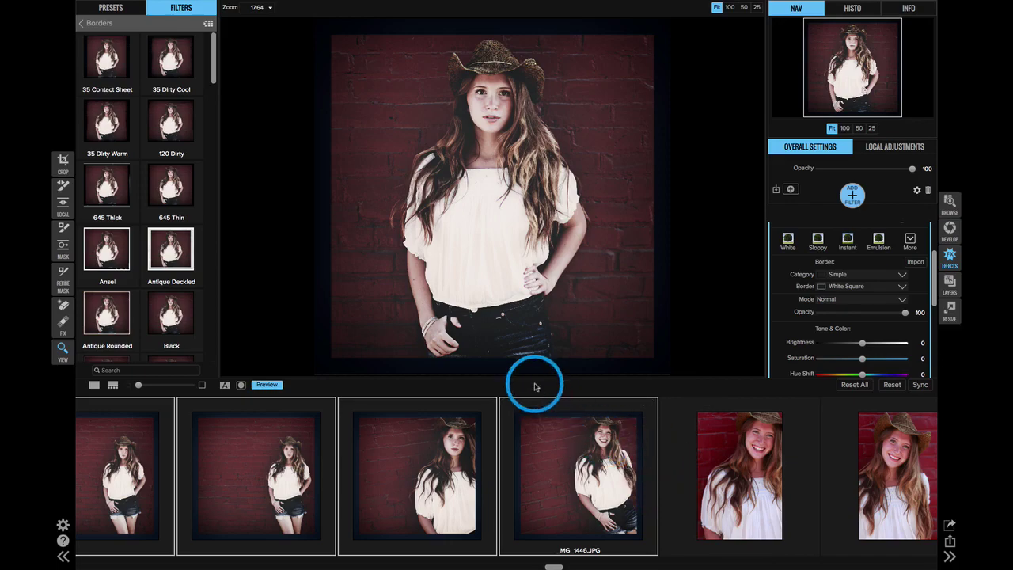
drag(535, 394, 532, 456)
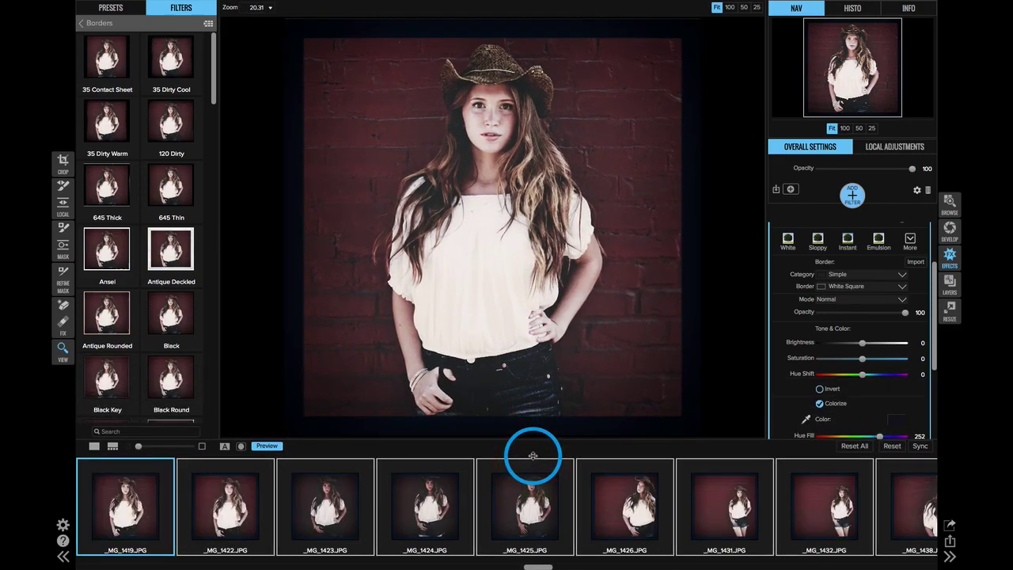